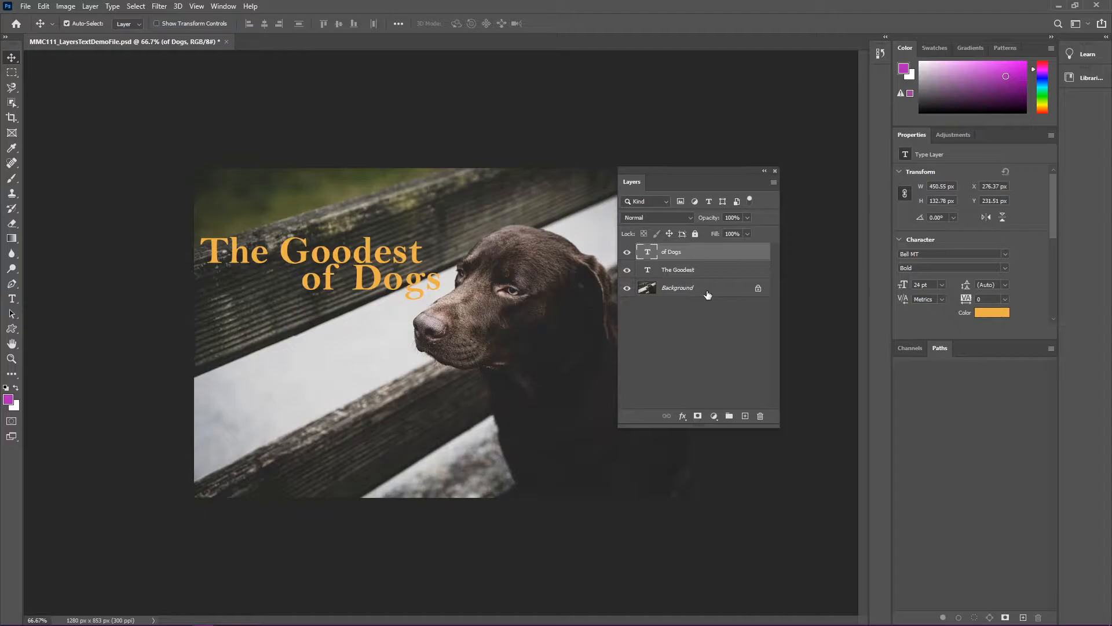
Unlock the Background layer and rename it "Dog"
click(758, 290)
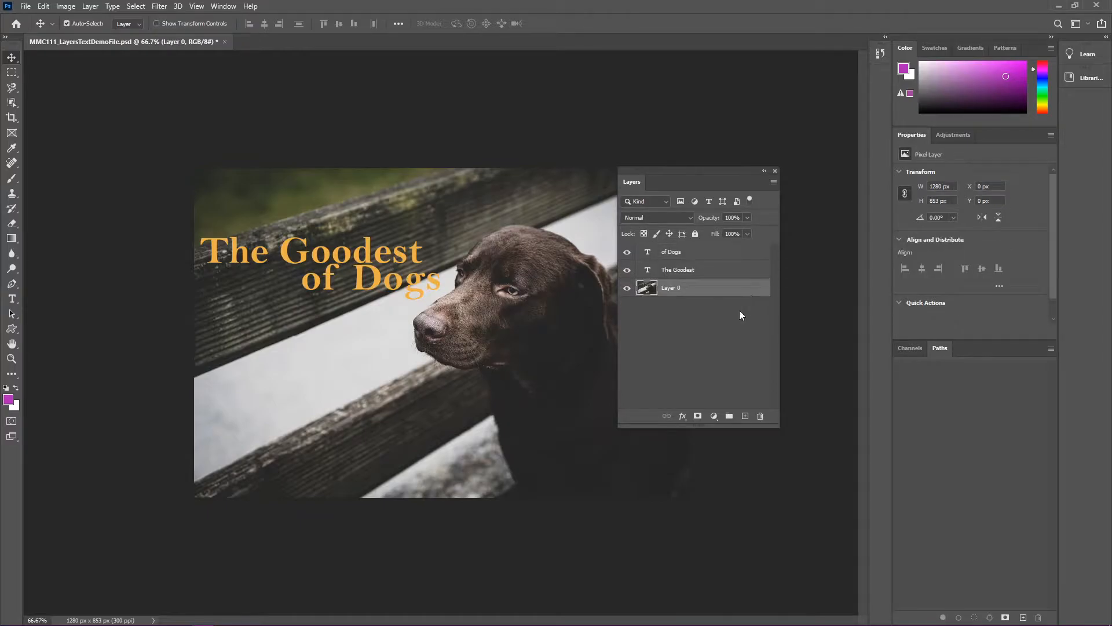
double_click(675, 289)
text(Dog)
key(Return)
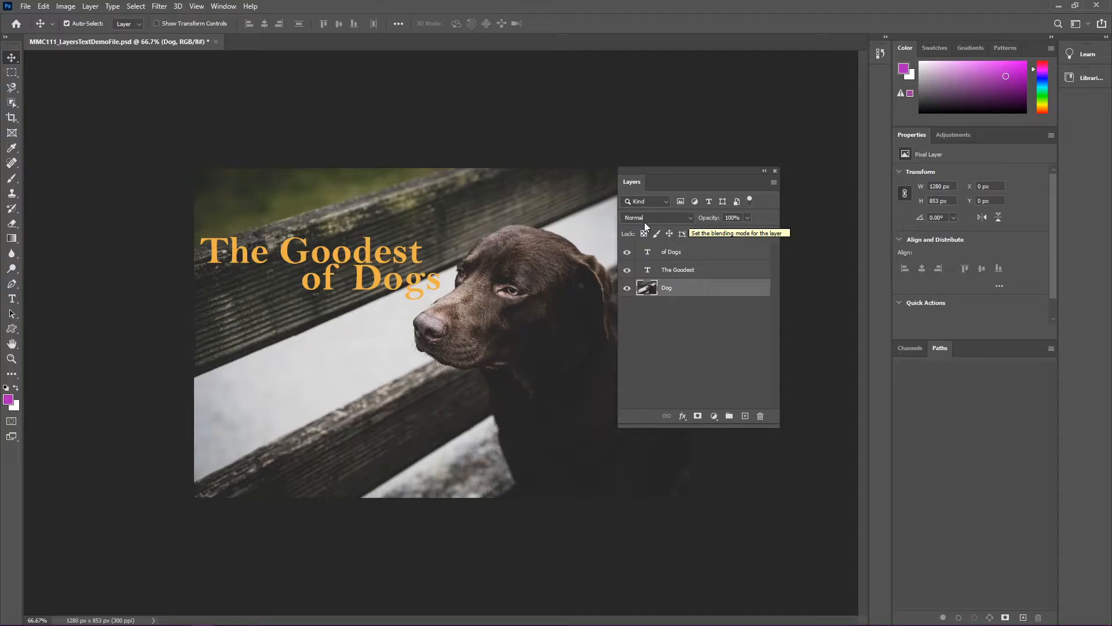
Try the Color Burn blending mode on the "of Dogs" text layer and return it to Normal
click(701, 256)
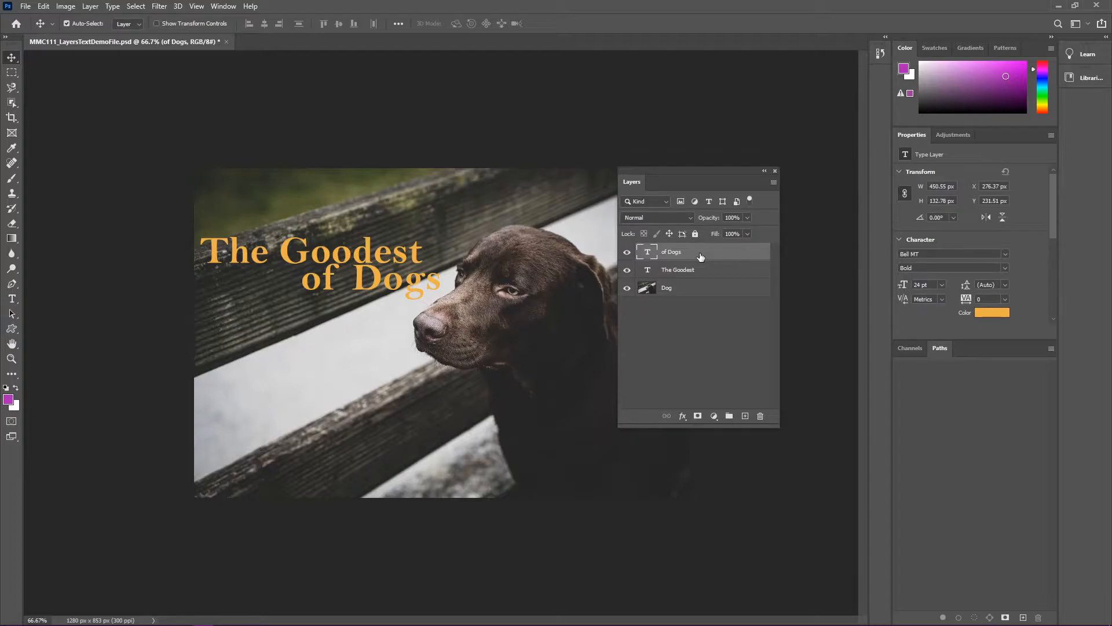
click(690, 218)
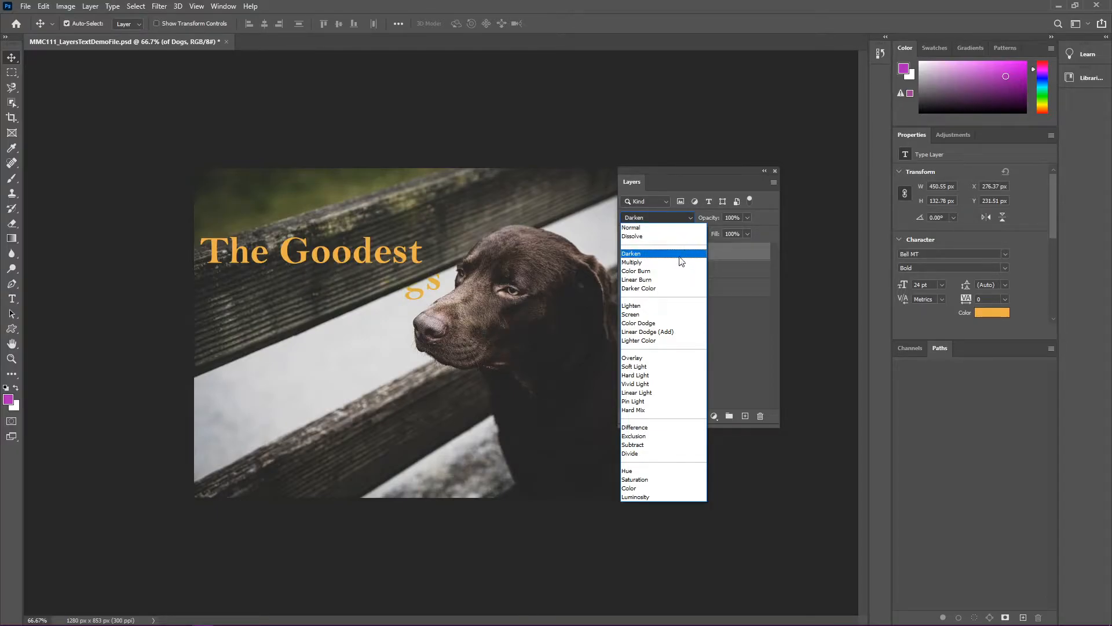
click(678, 271)
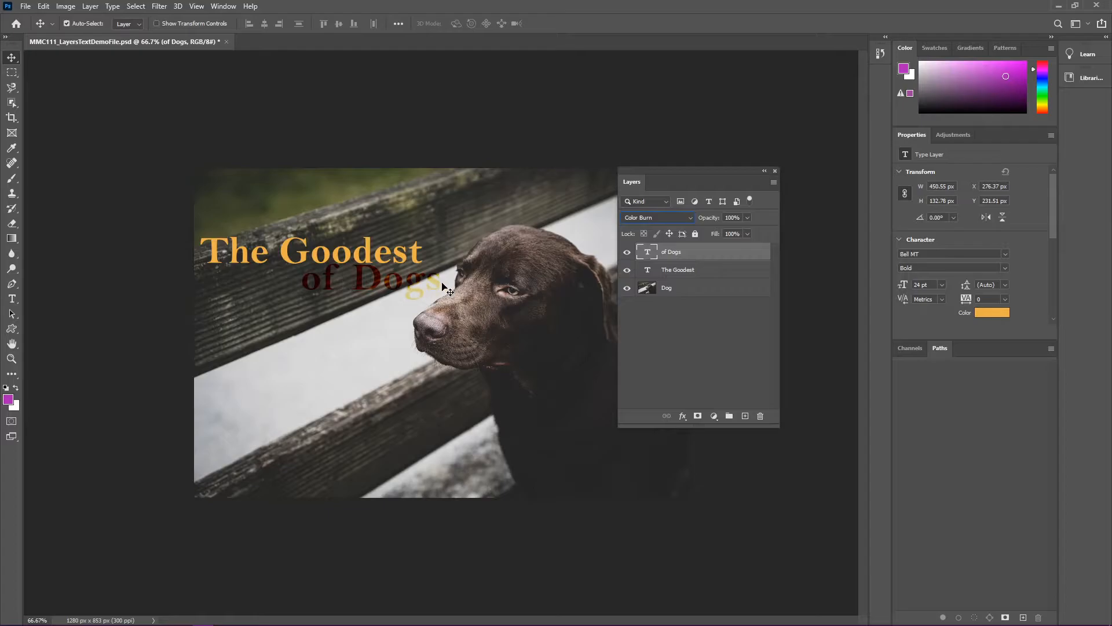
click(688, 218)
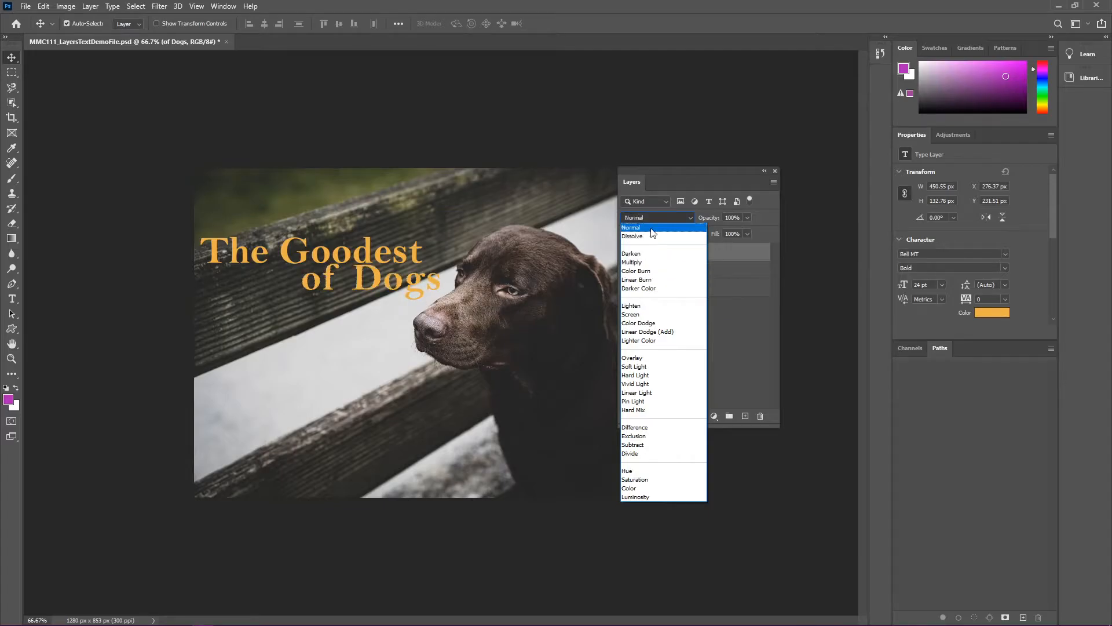
click(631, 228)
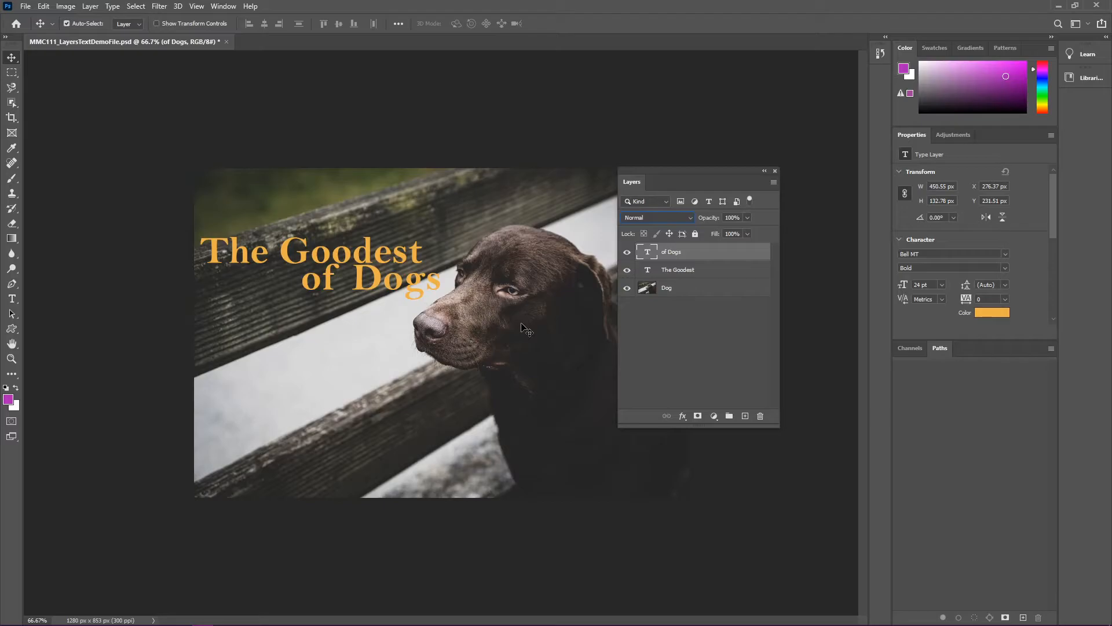
Duplicate the Dog photo layer directly above the original
click(704, 294)
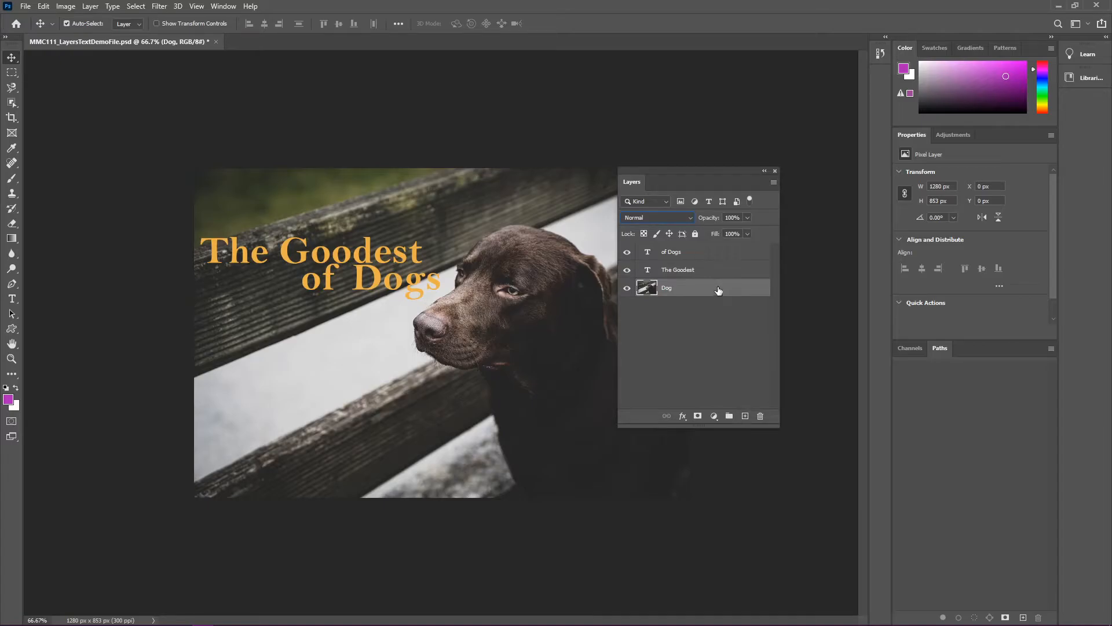
drag(719, 290, 748, 415)
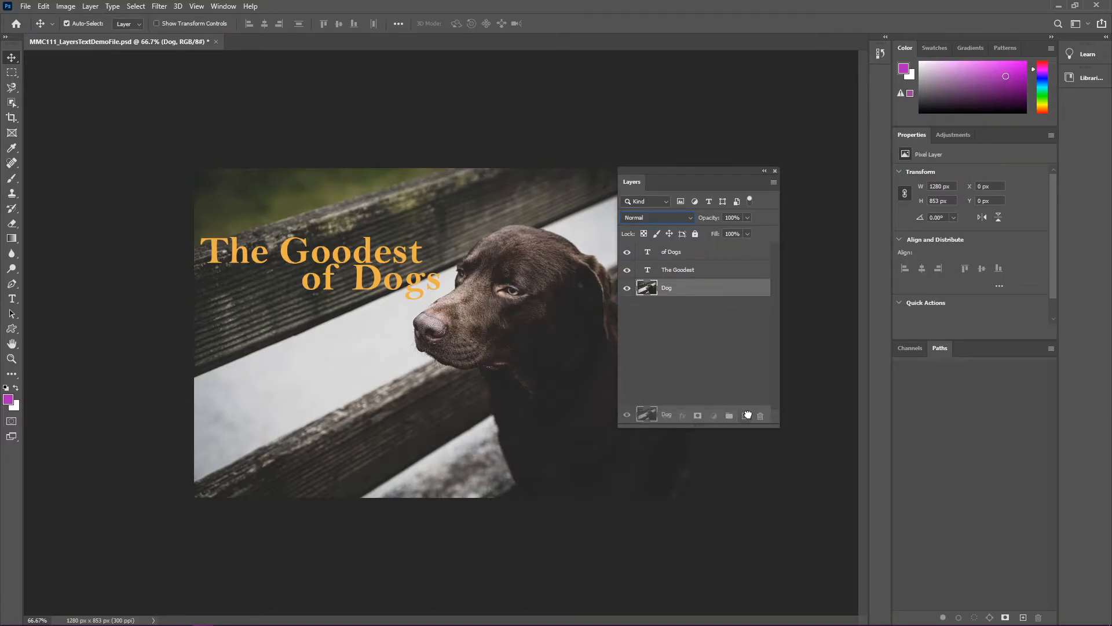
drag(748, 415, 748, 416)
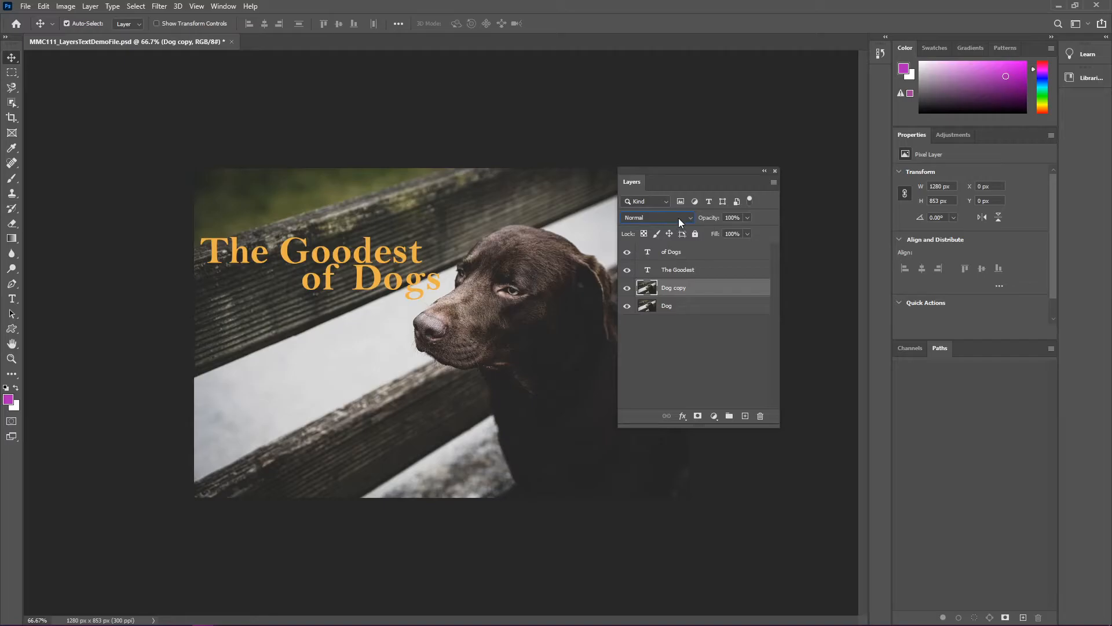
Cycle through blending modes on the duplicated dog layer, settle on Hard Light, and compare the image with that layer hidden and shown
scroll(679, 218, down, 1)
scroll(679, 218, down, 1)
scroll(680, 218, down, 1)
scroll(679, 218, down, 3)
scroll(679, 218, down, 1)
scroll(679, 218, down, 1)
scroll(679, 218, down, 1)
scroll(679, 218, down, 1)
scroll(679, 218, down, 1)
scroll(679, 217, down, 1)
scroll(680, 218, down, 1)
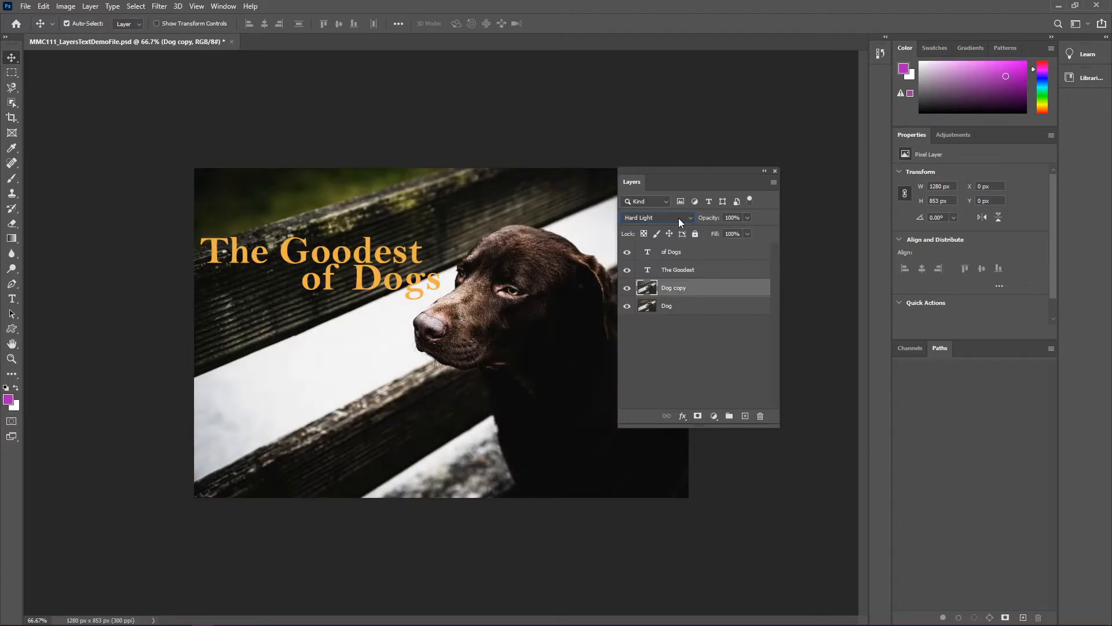
scroll(679, 218, down, 1)
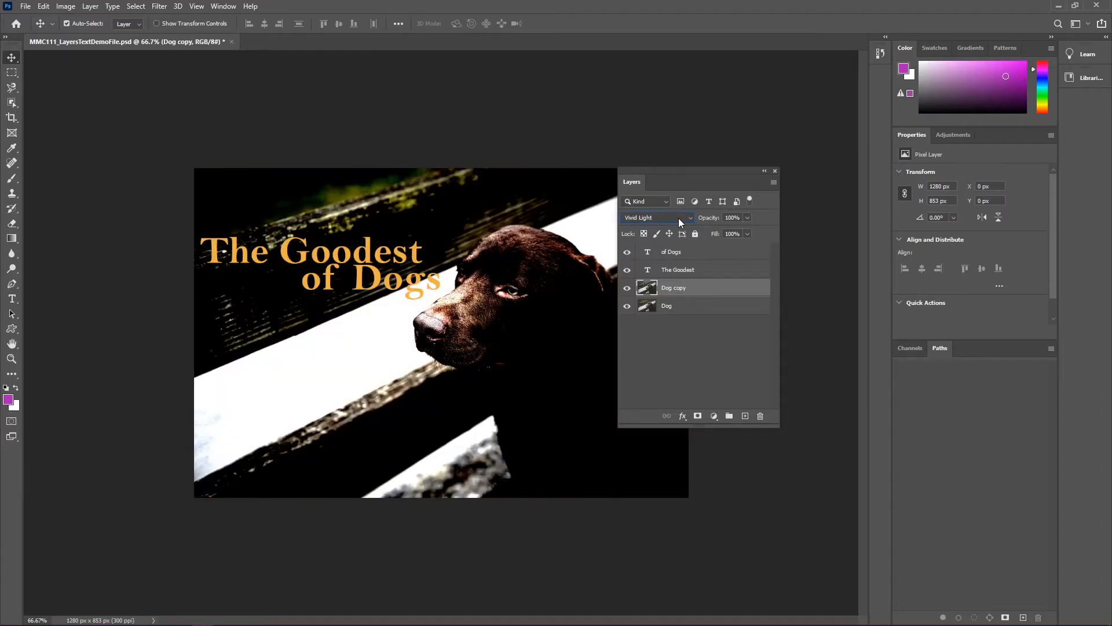
scroll(680, 218, down, 1)
scroll(679, 217, down, 1)
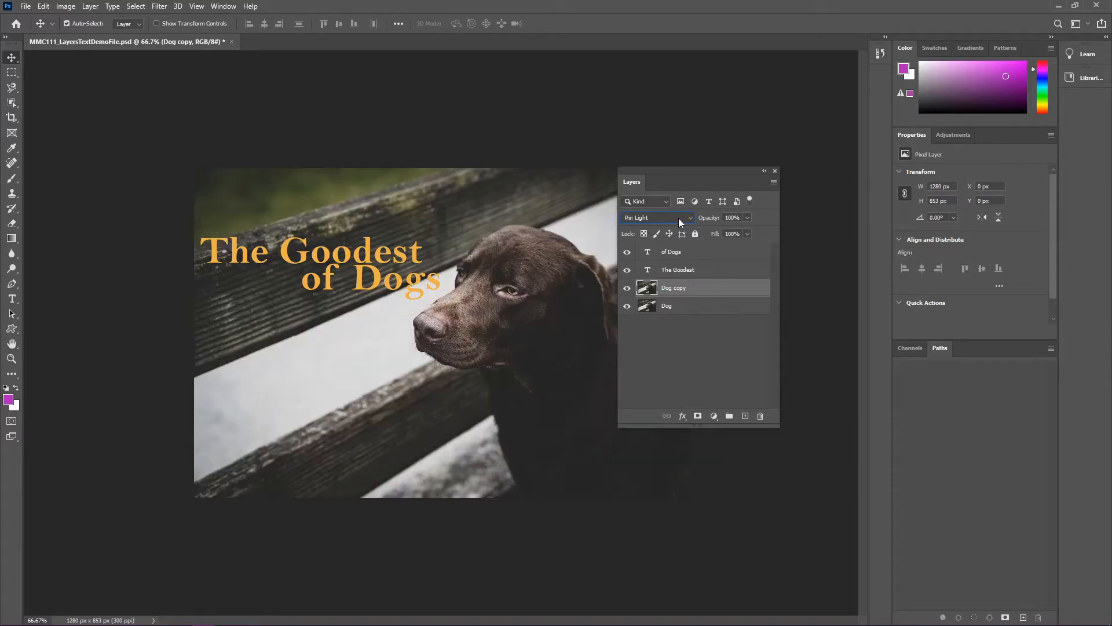
scroll(679, 218, down, 1)
scroll(679, 218, up, 4)
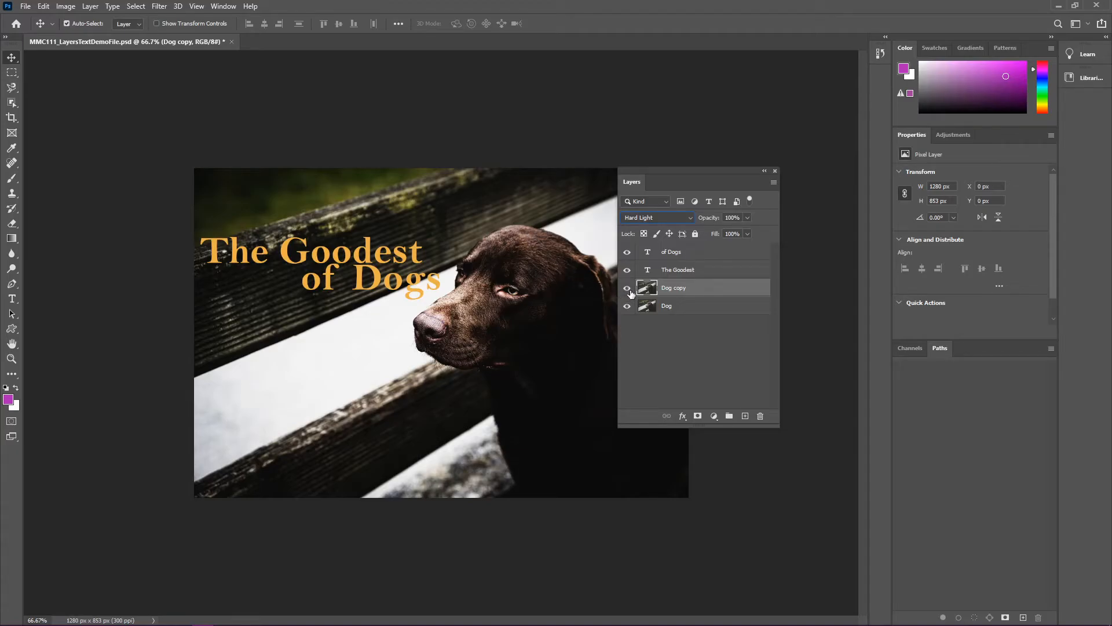
click(628, 289)
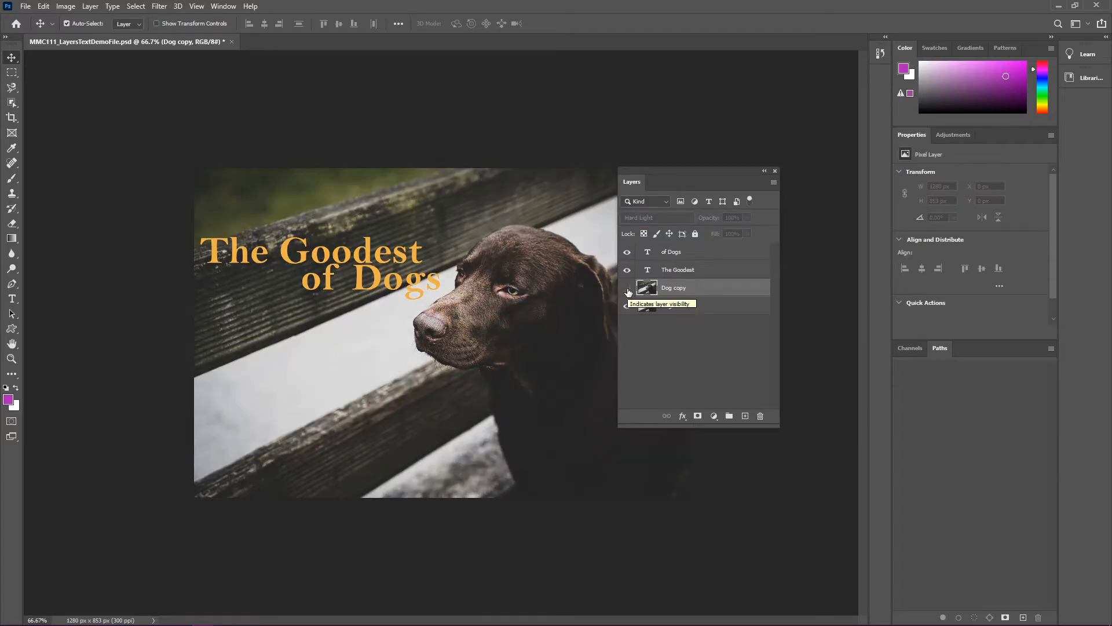
click(627, 288)
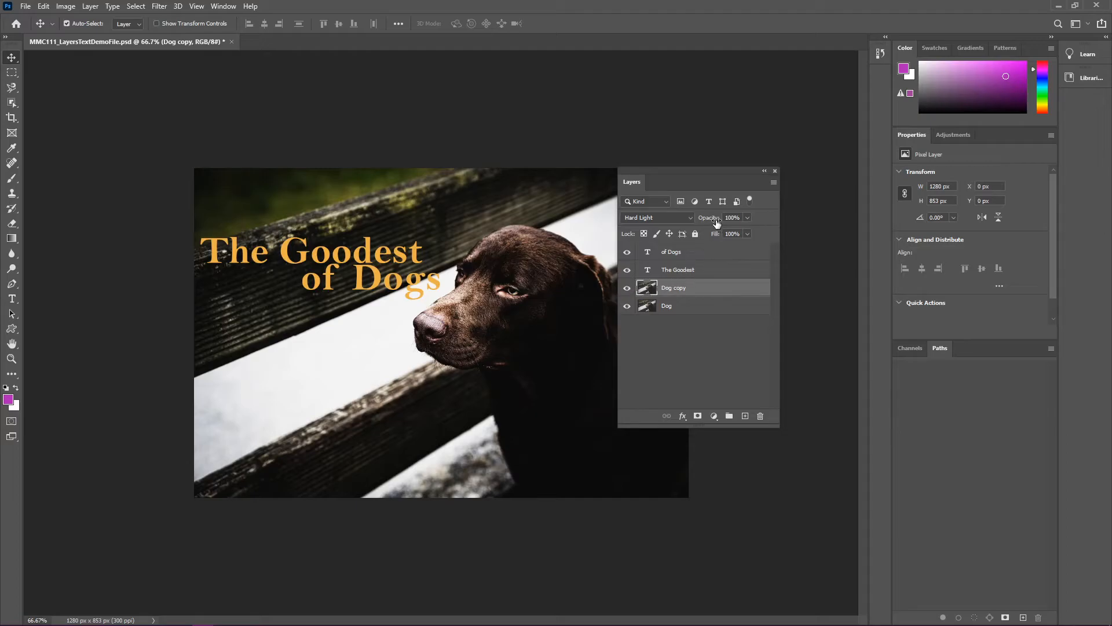
Reduce the opacity of the duplicated dog layer to 53%
click(748, 218)
drag(725, 235, 721, 236)
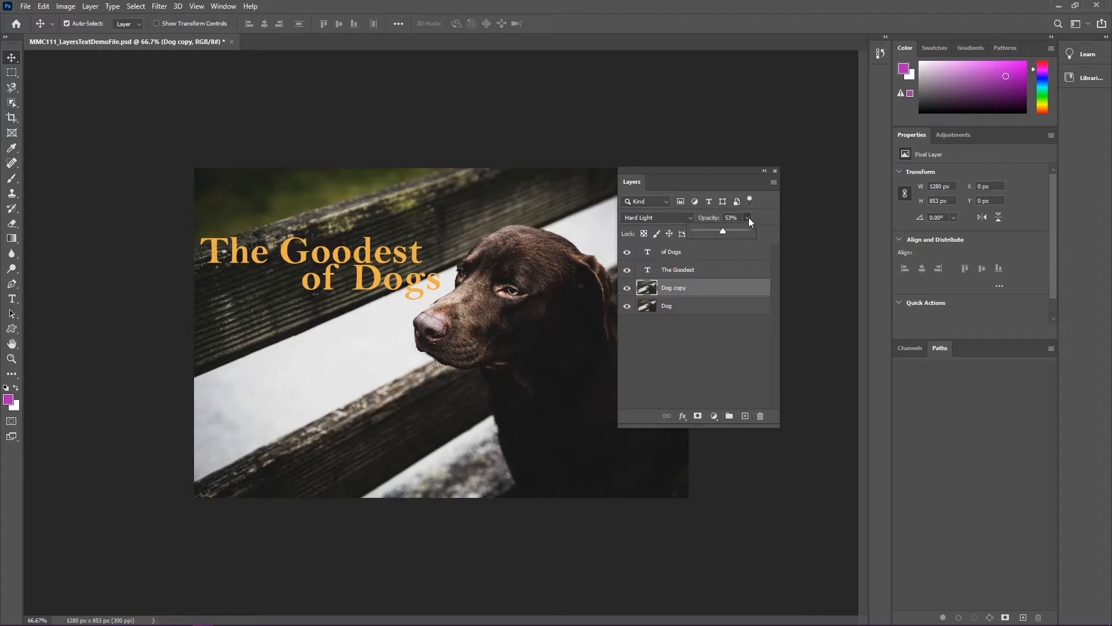
click(749, 217)
Add a Curves adjustment layer above the duplicated dog layer and shape an S-curve with darker shadows and brighter highlights
click(949, 136)
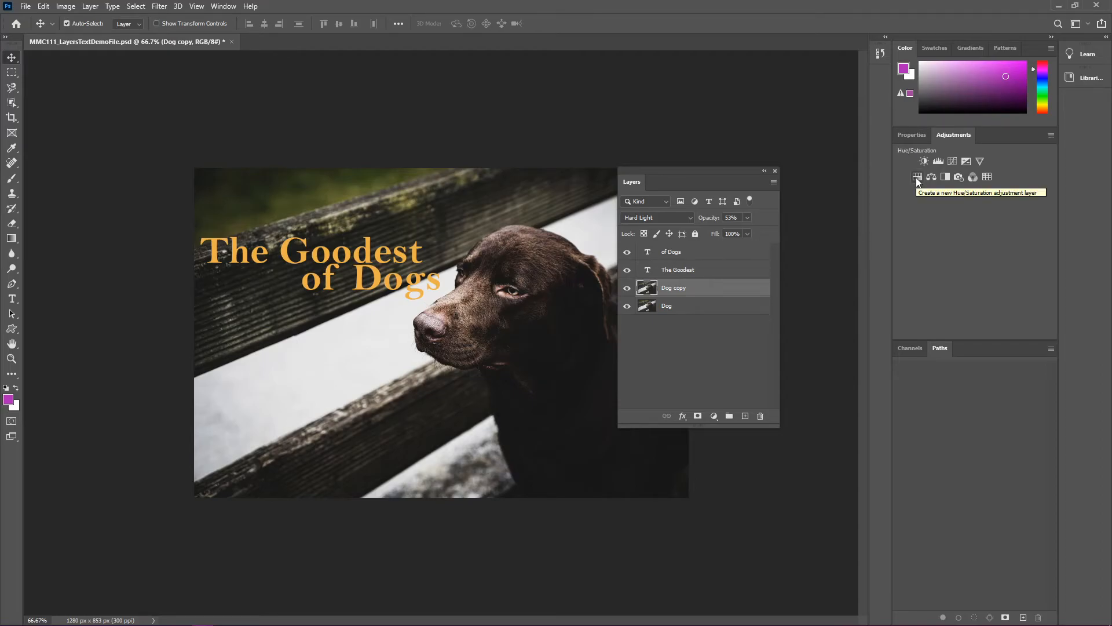
click(952, 162)
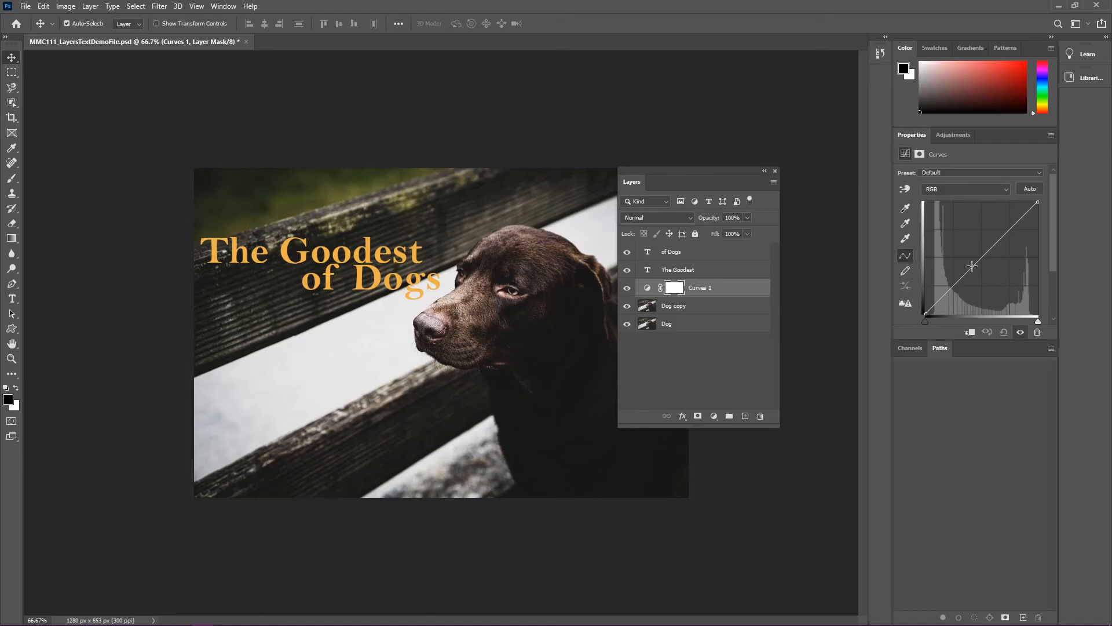
drag(971, 267, 980, 276)
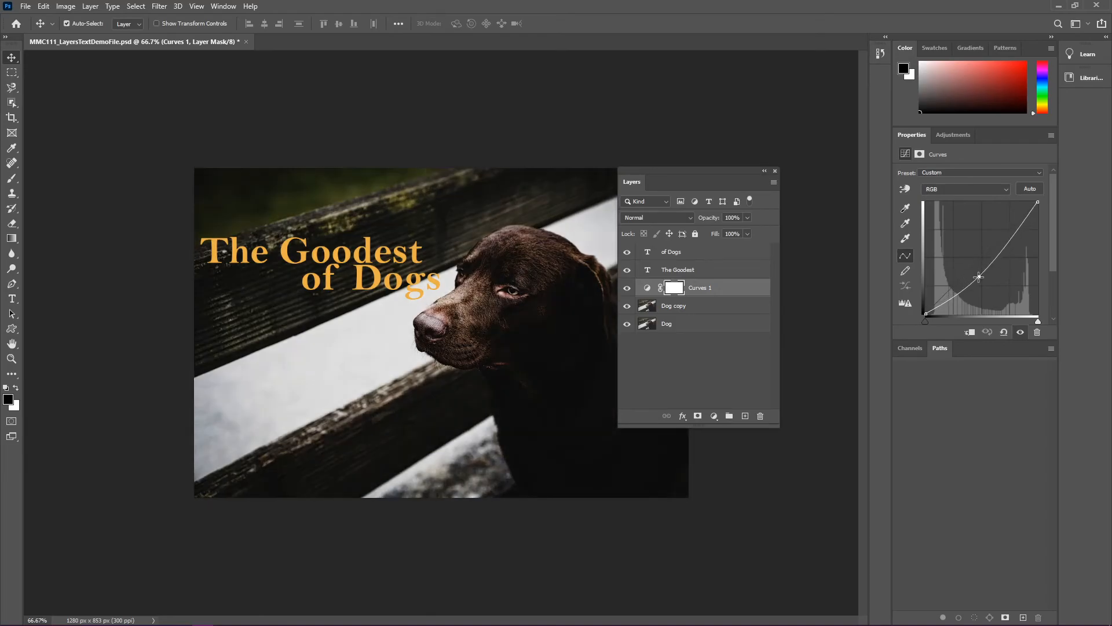
drag(1015, 233, 1006, 219)
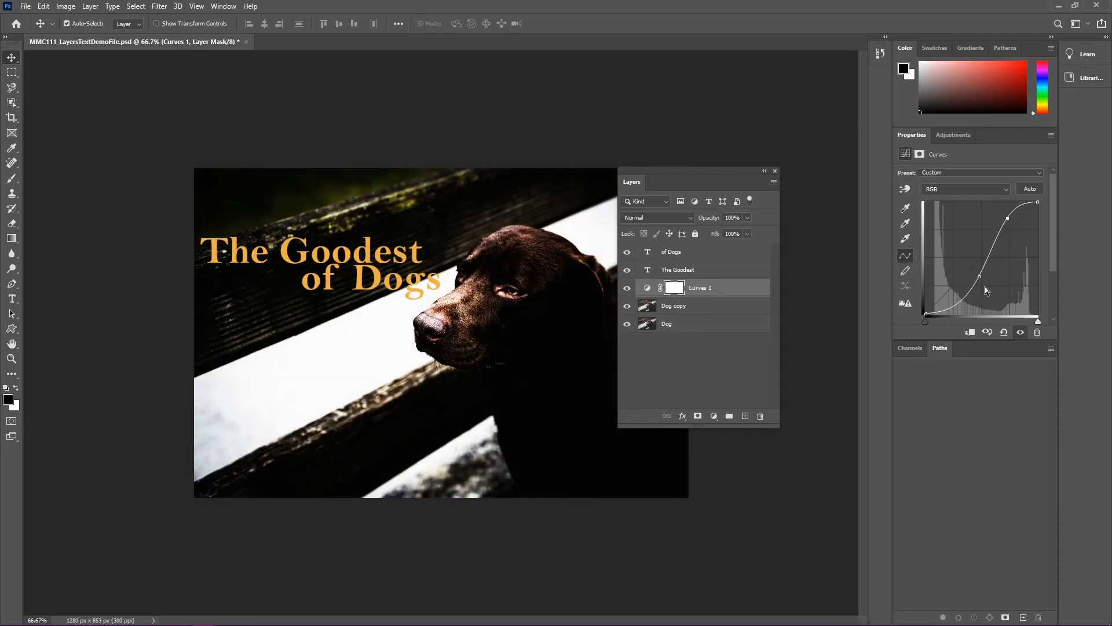
drag(979, 276, 970, 274)
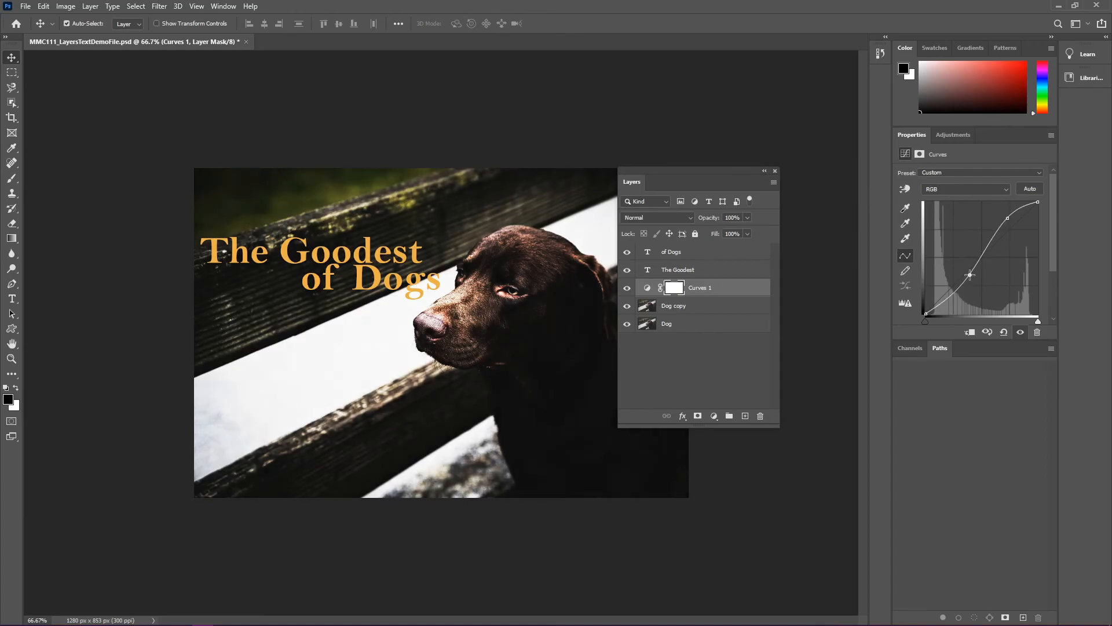
drag(1008, 218, 1007, 222)
Toggle the visibility of the duplicated dog layer and the Curves layer off and on to compare their effects
click(628, 307)
click(628, 307)
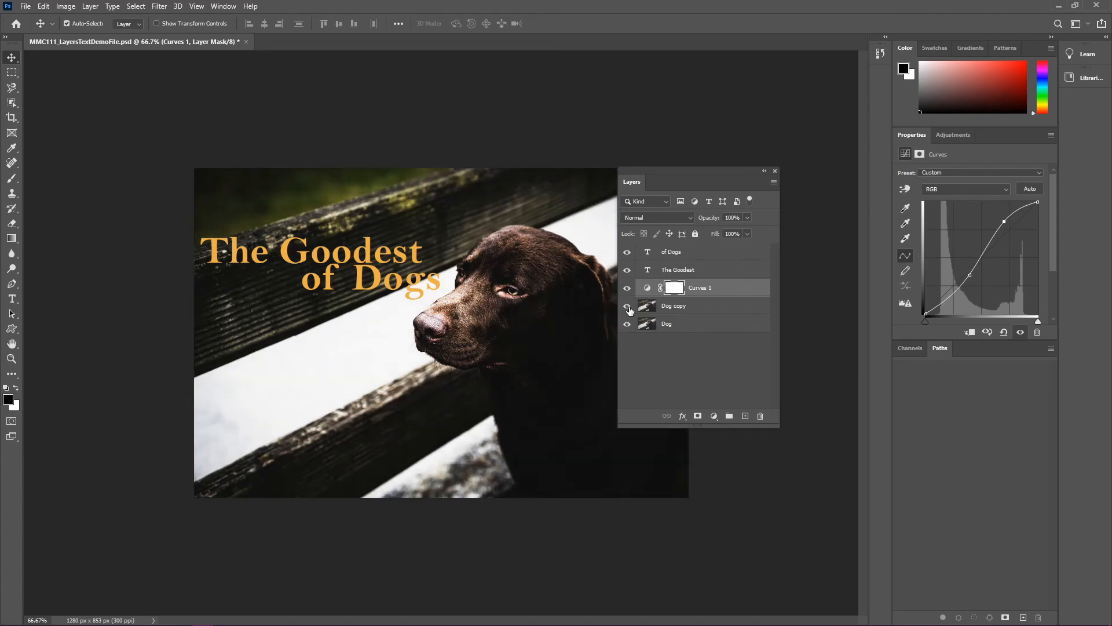
click(629, 289)
click(628, 290)
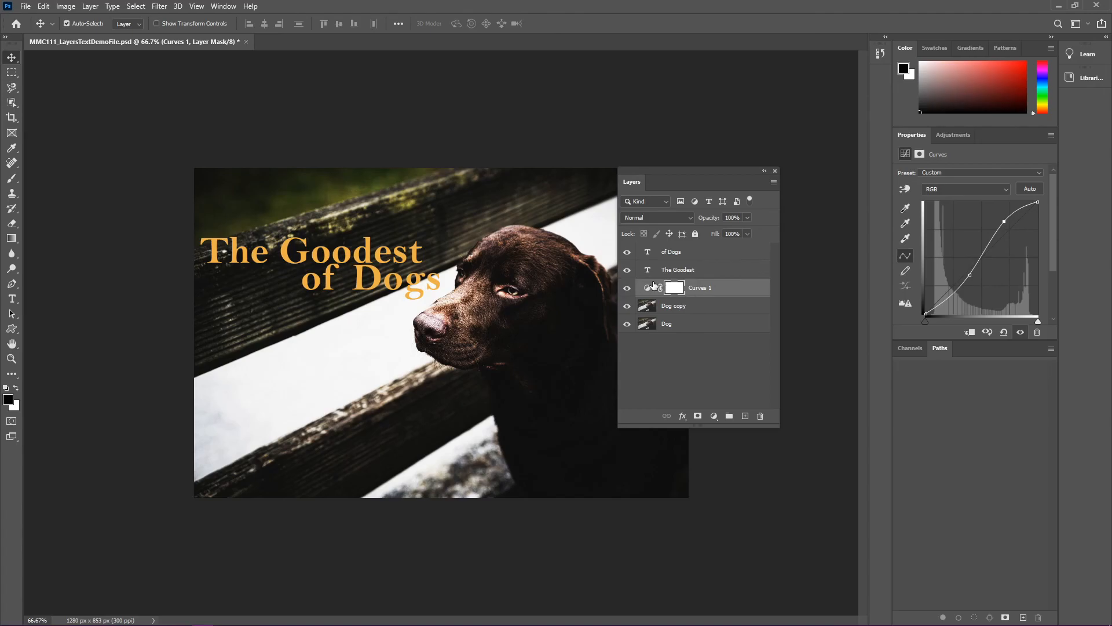
Select the Dog copy layer beneath the Curves adjustment layer
click(710, 306)
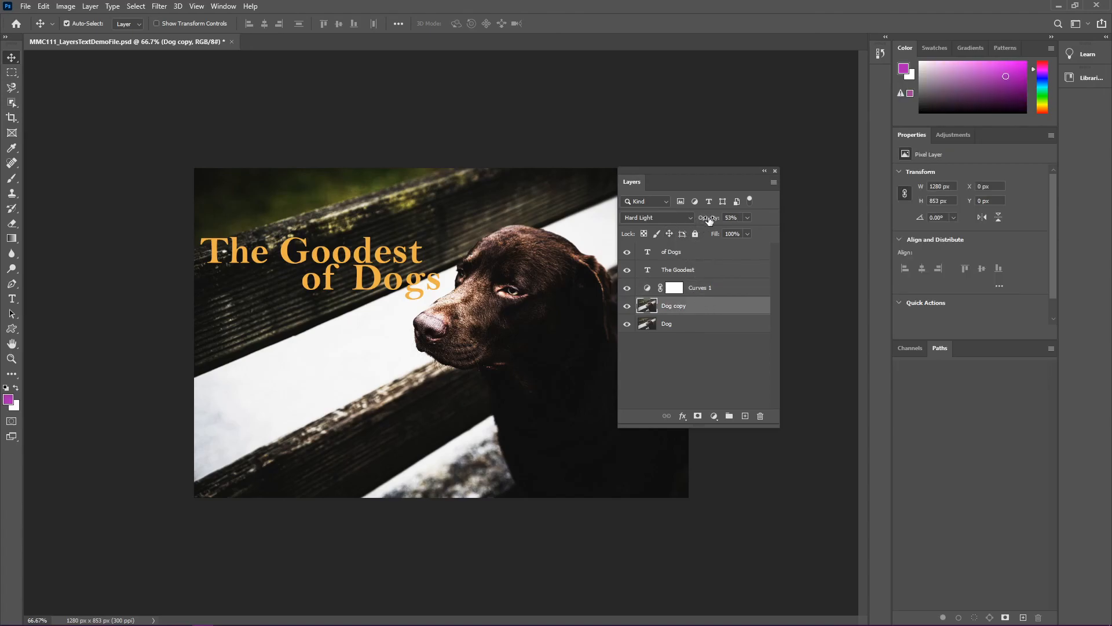